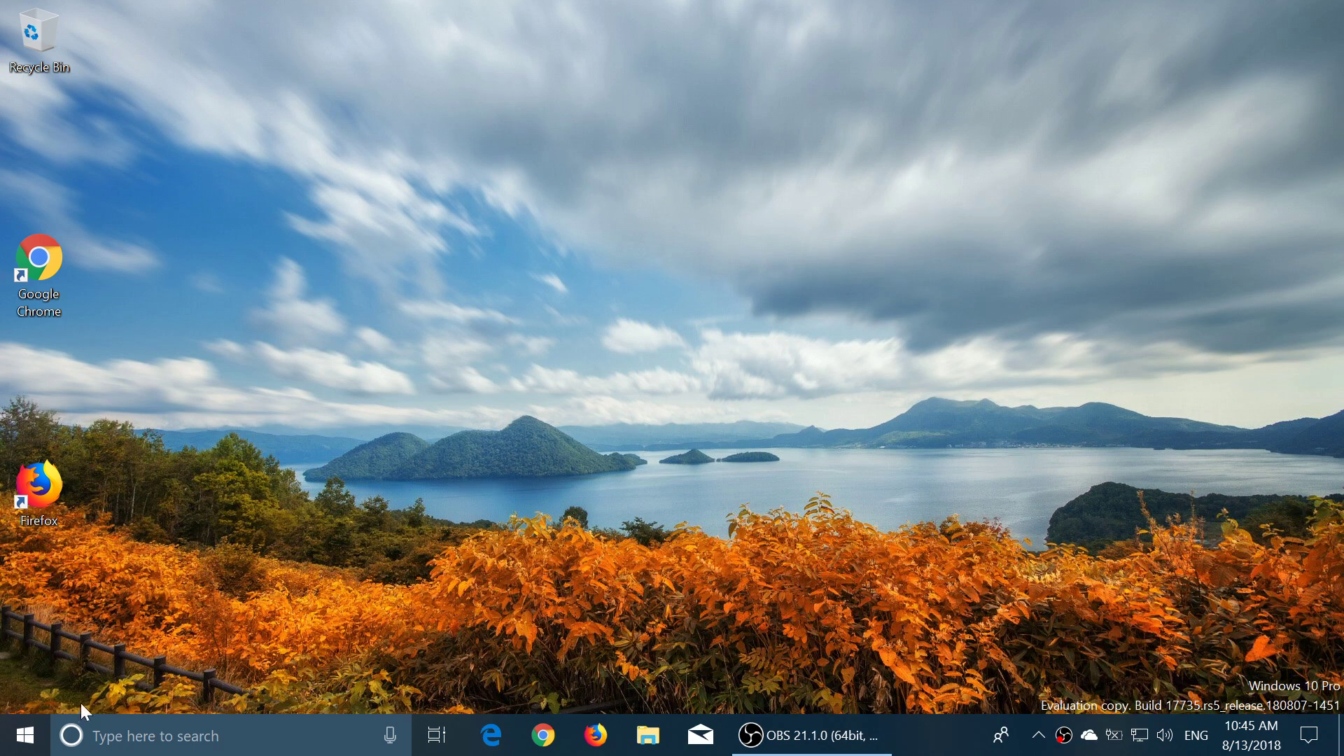
Step: Briefly open the Start menu and Action Center, then close both to return to the desktop
left_click(25, 735)
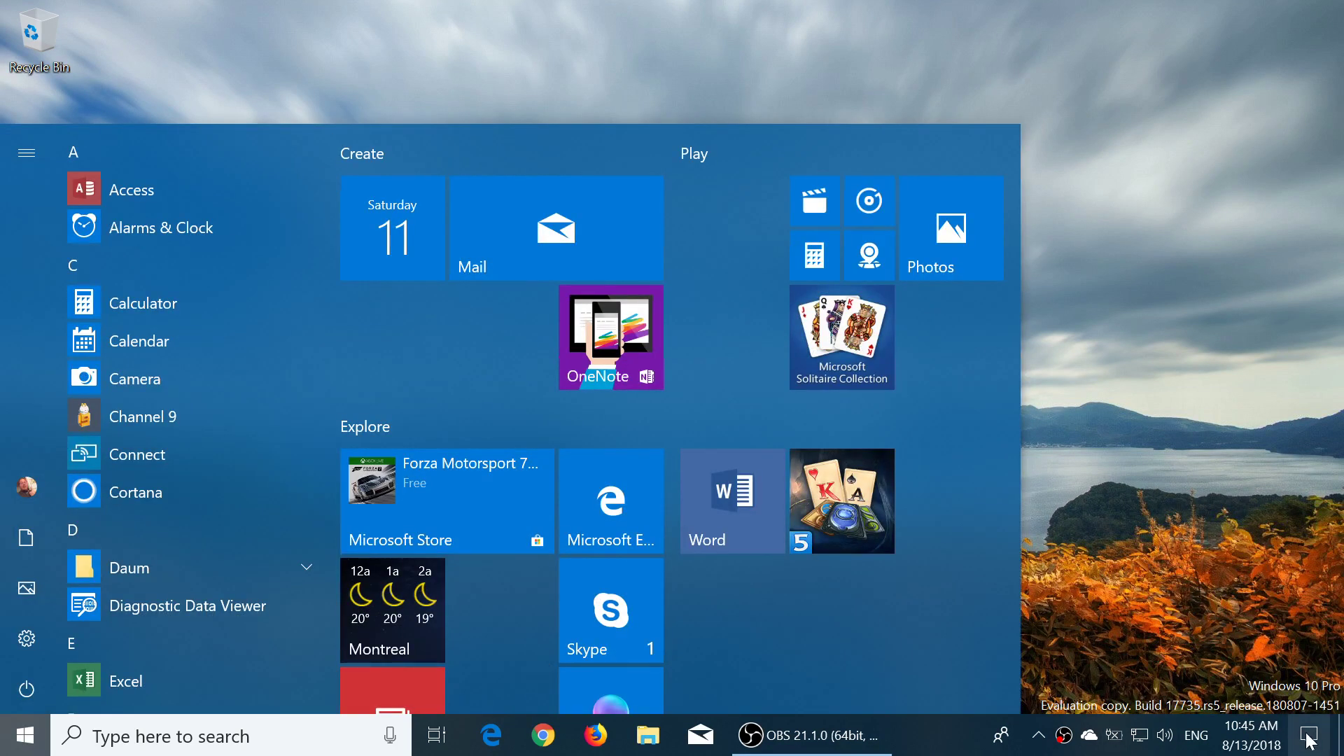
left_click(1310, 739)
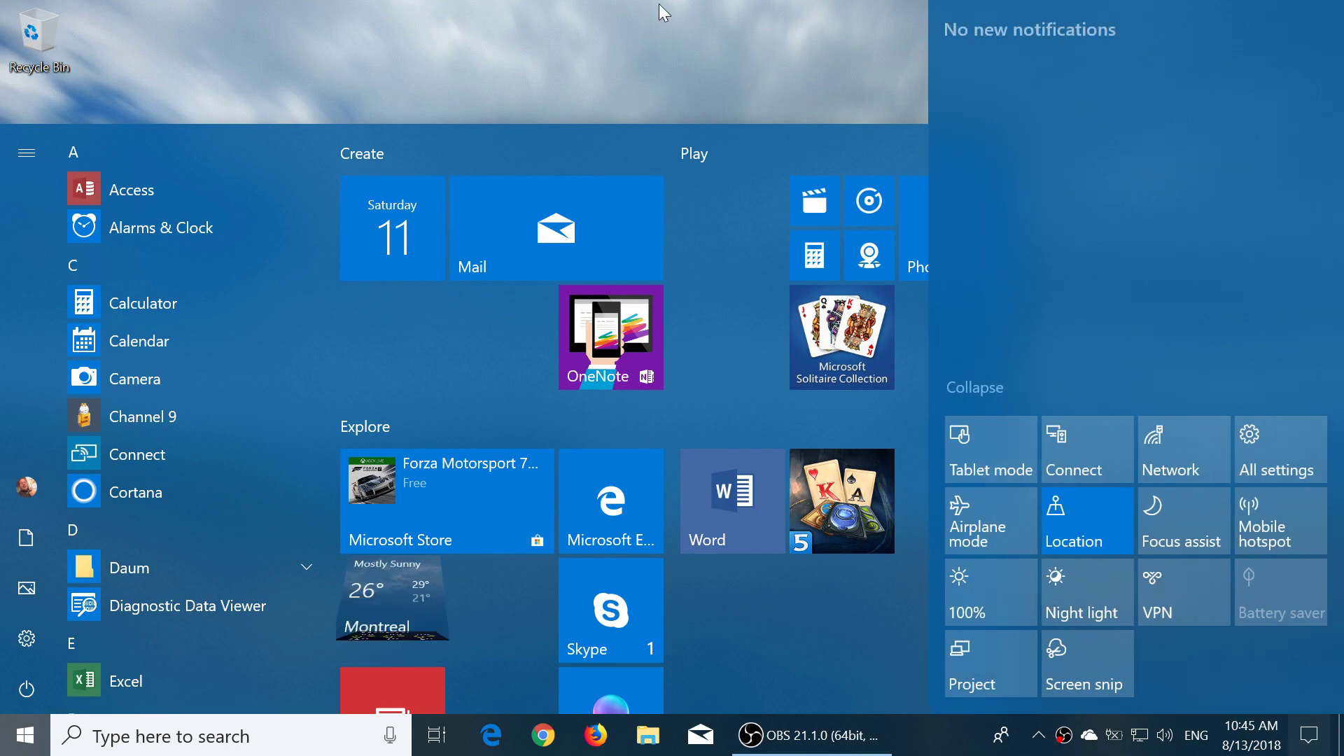
left_click(641, 43)
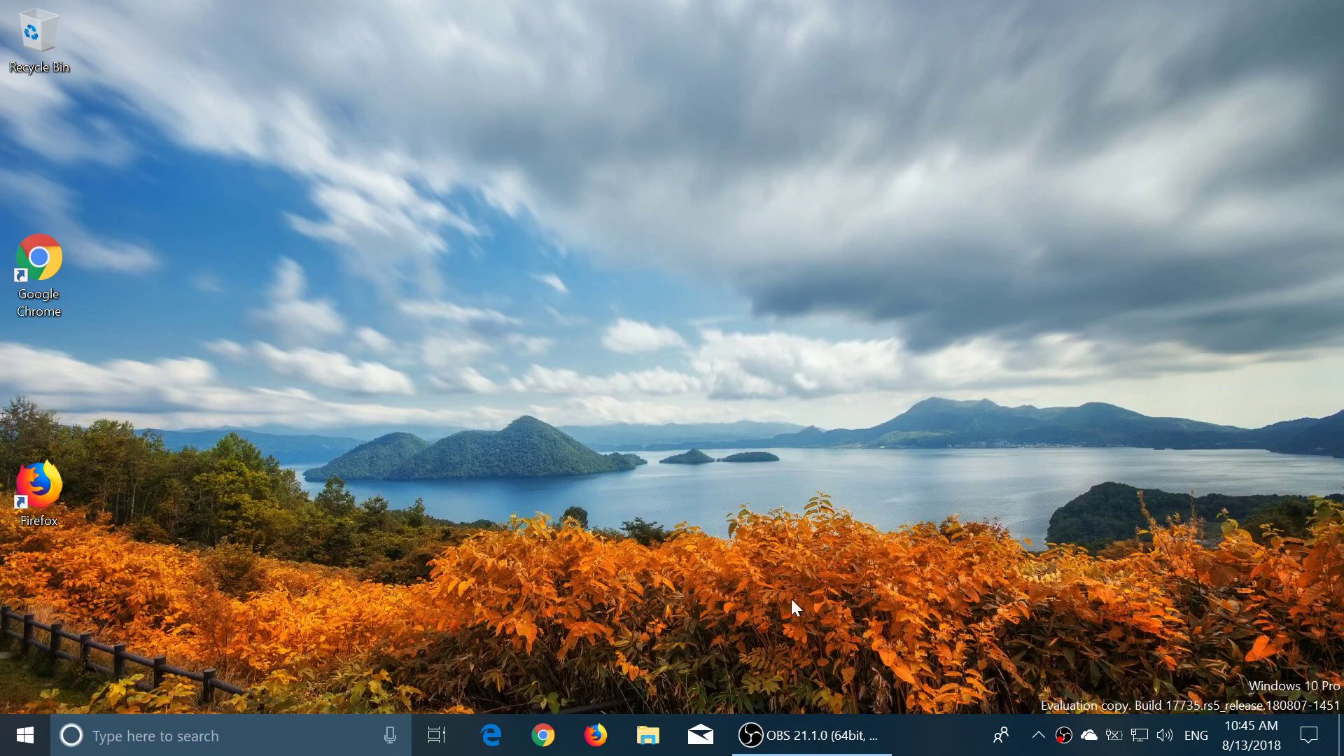